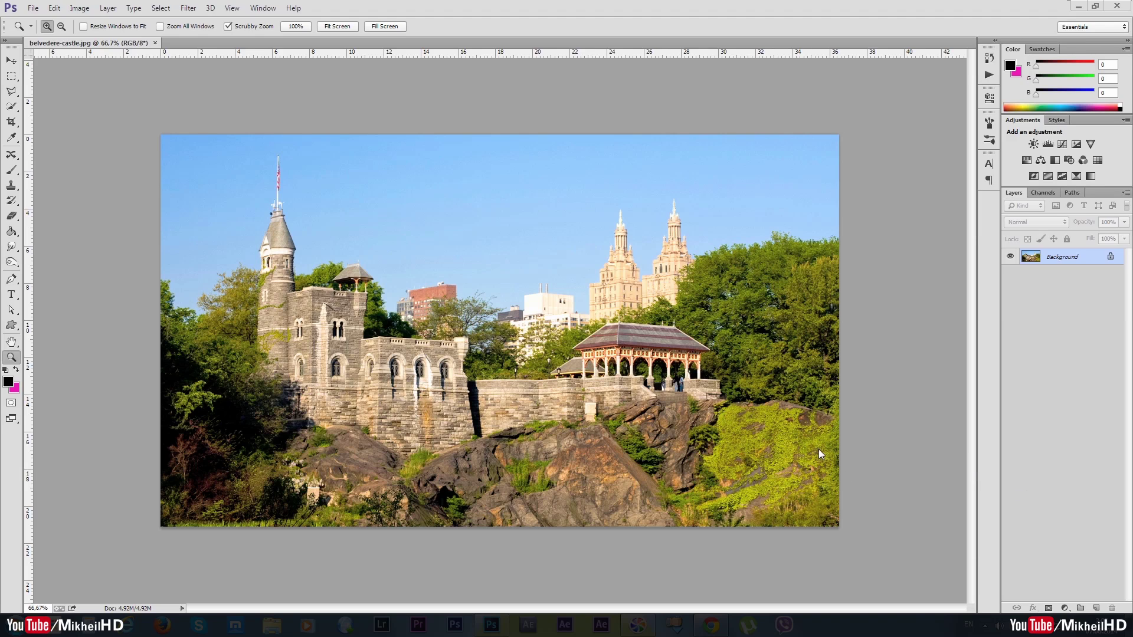
click(711, 626)
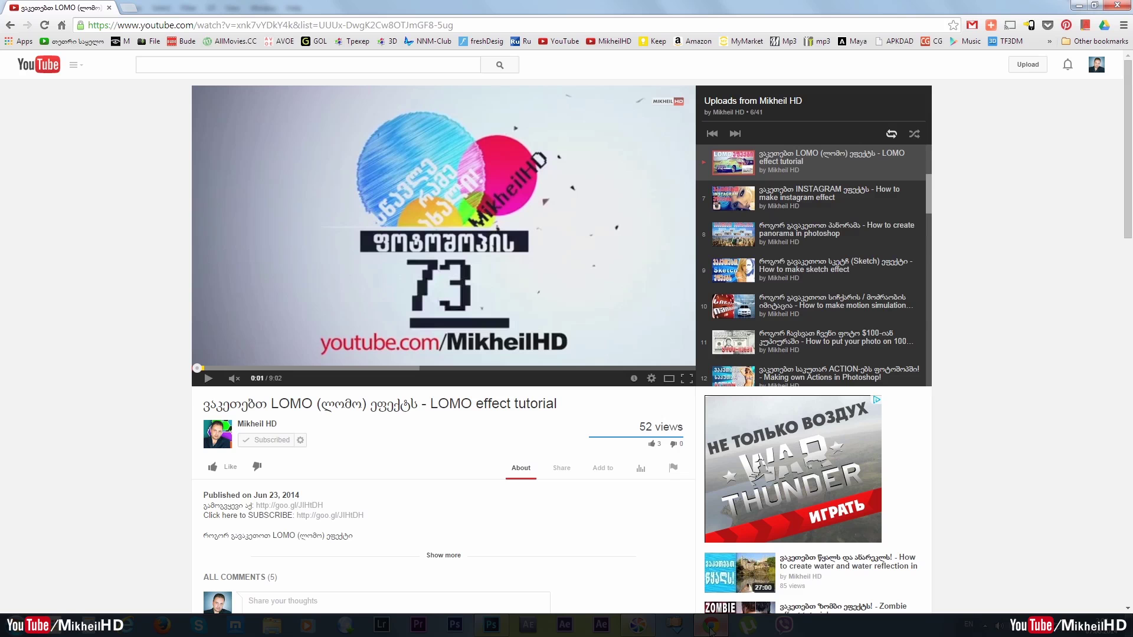
scroll(65, 417, down, 4)
scroll(117, 441, down, 2)
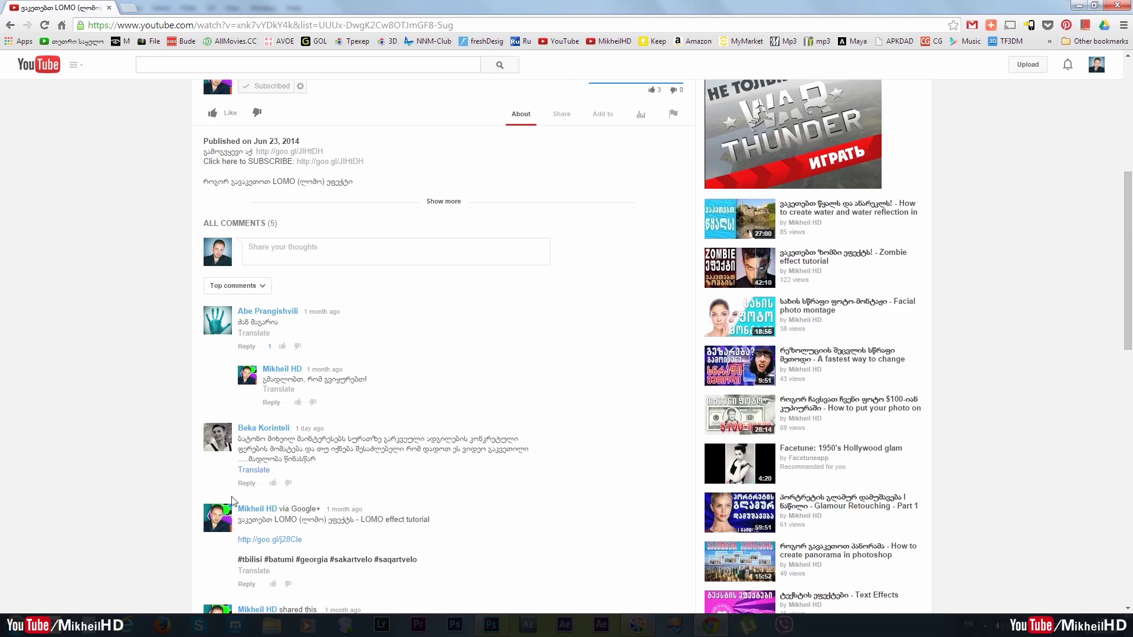
drag(301, 439, 512, 449)
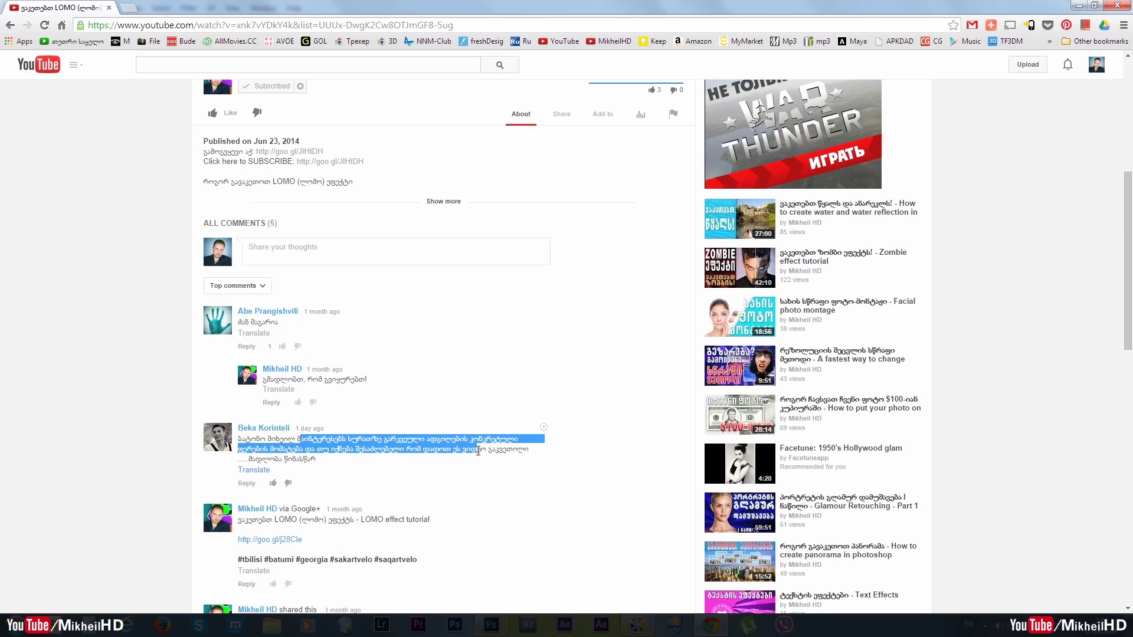
mouse_move(511, 447)
mouse_down()
mouse_move(498, 450)
mouse_move(515, 454)
mouse_up()
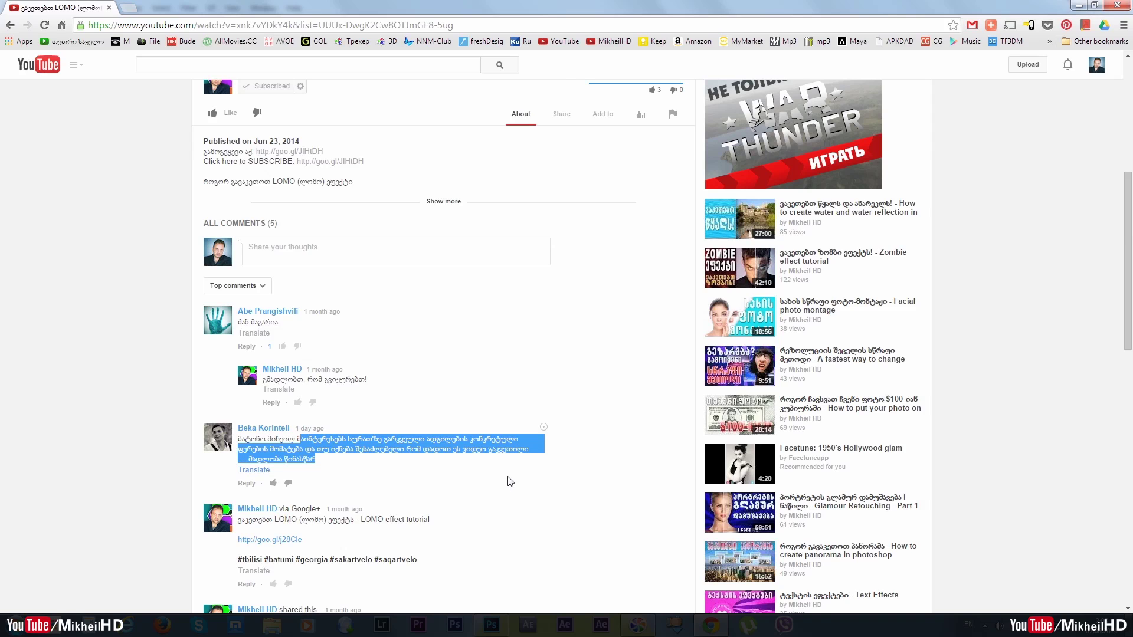
click(407, 446)
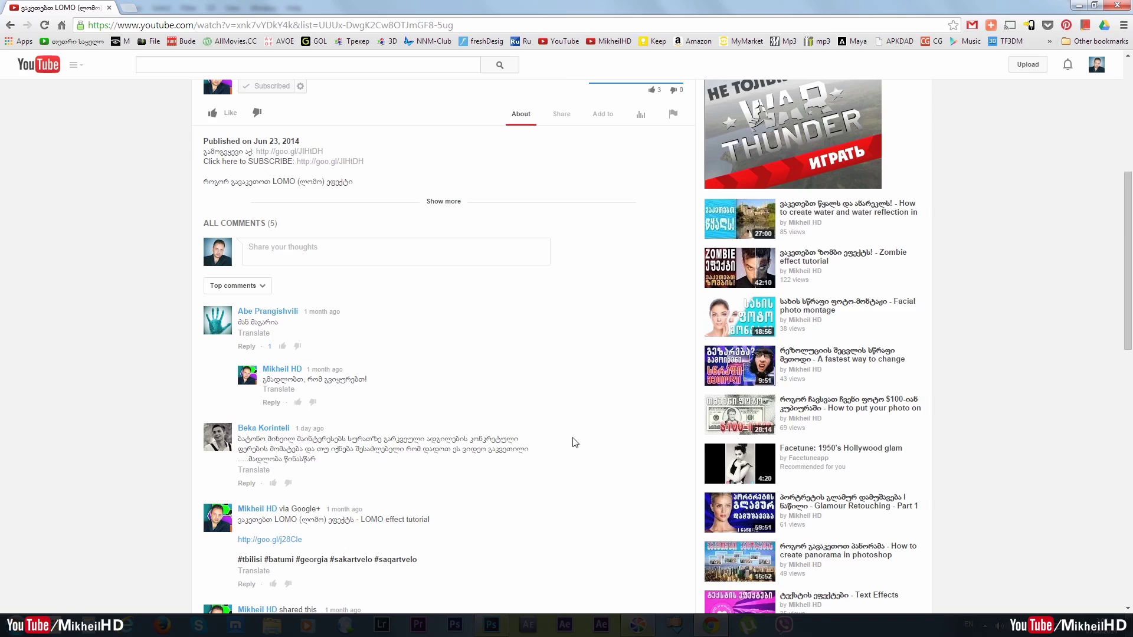
scroll(525, 457, up, 4)
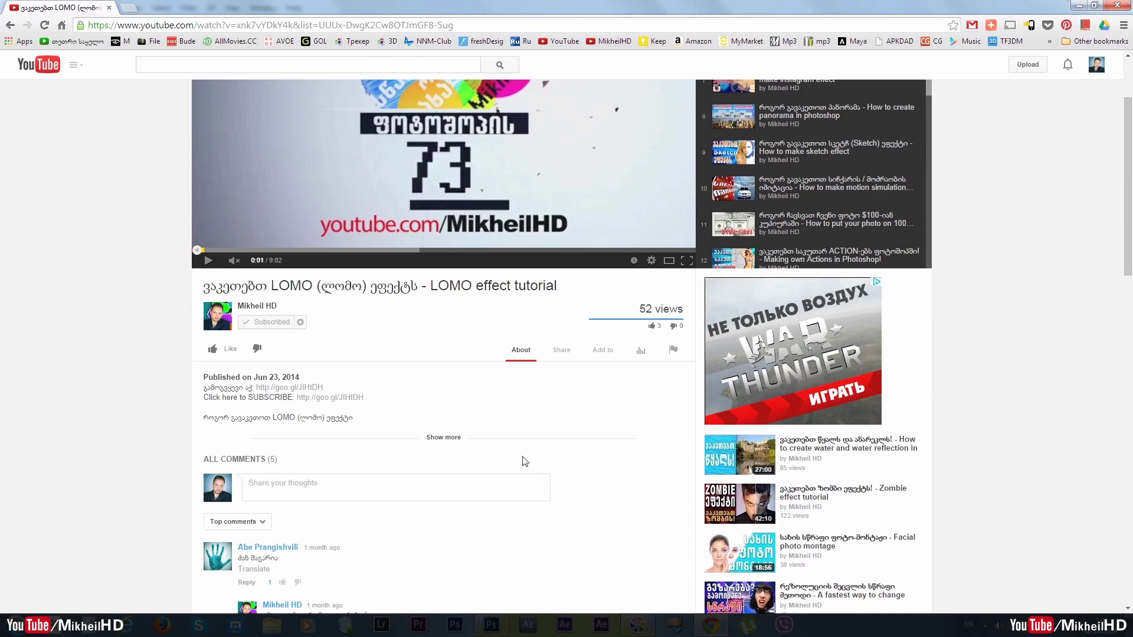
scroll(521, 460, up, 2)
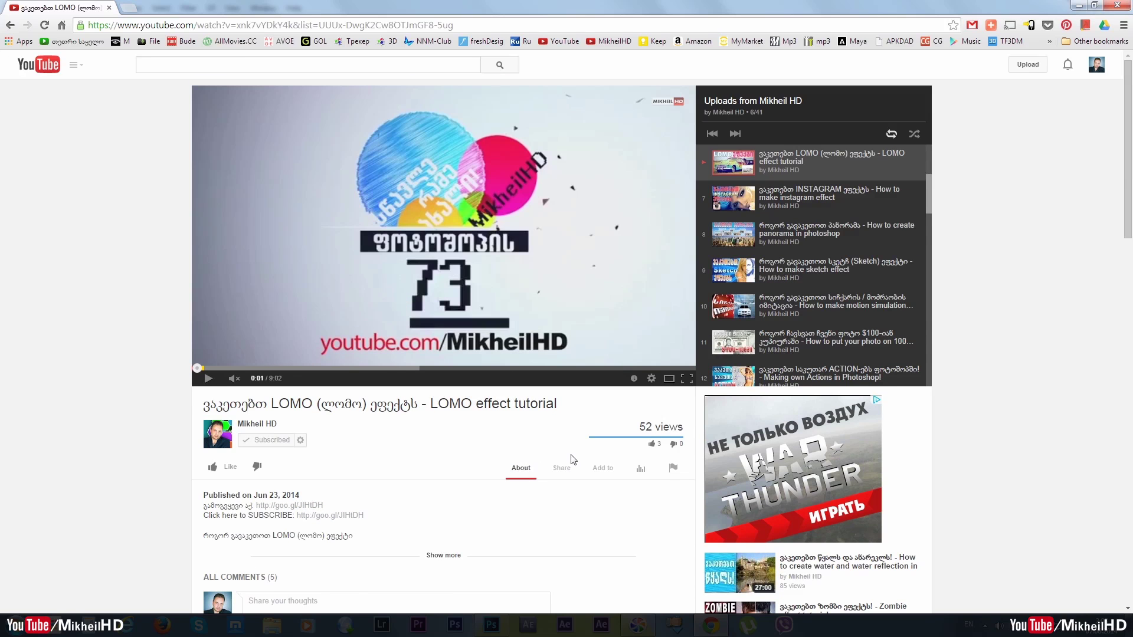
click(1119, 5)
scroll(1057, 193, down, 4)
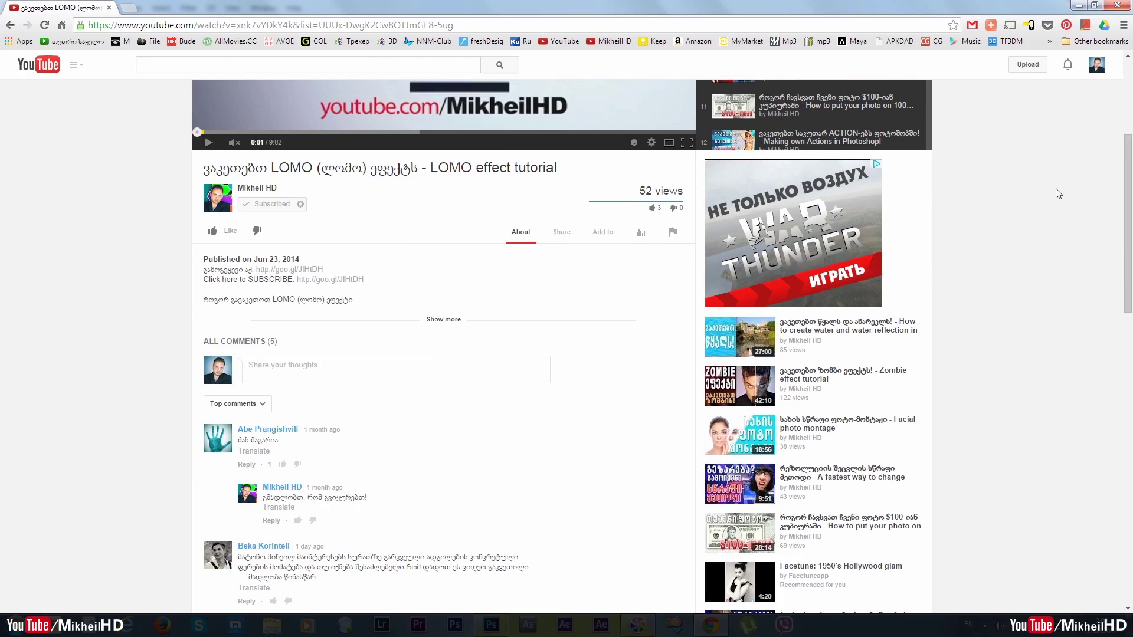
scroll(1058, 193, up, 4)
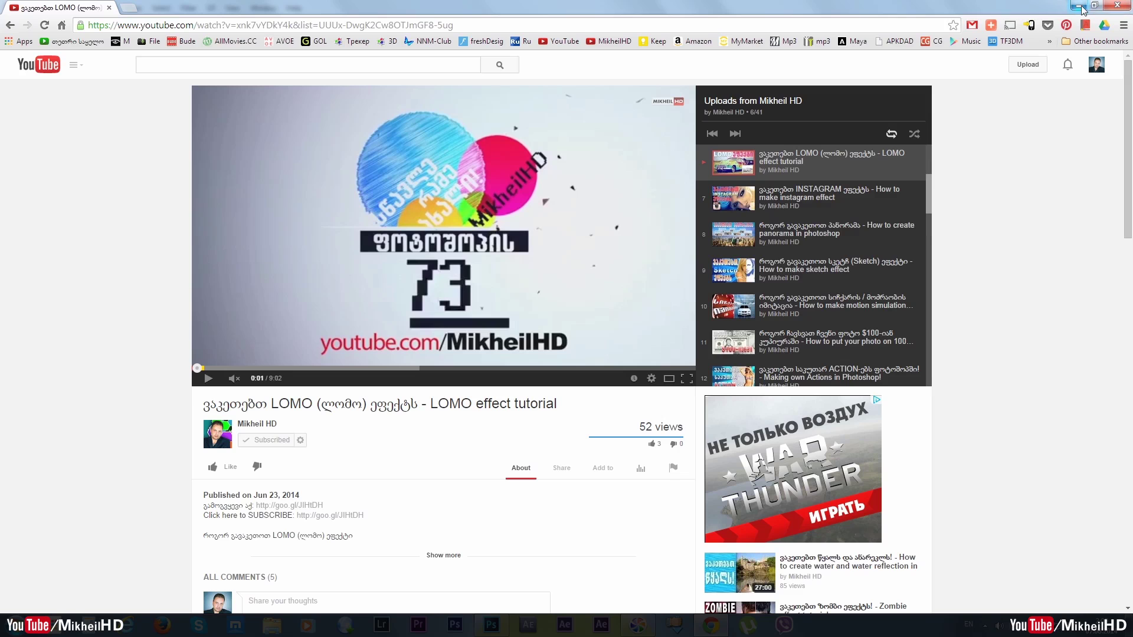
- Close Chrome and float belvedere-castle.jpg in its own enlarged document window
click(1116, 7)
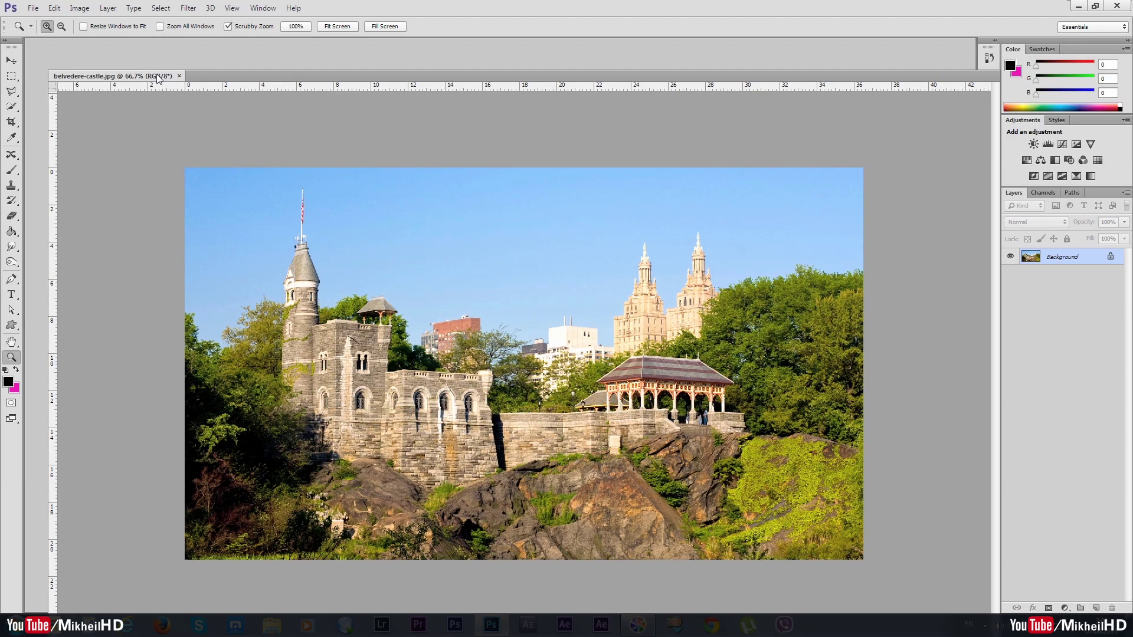
drag(134, 46, 330, 73)
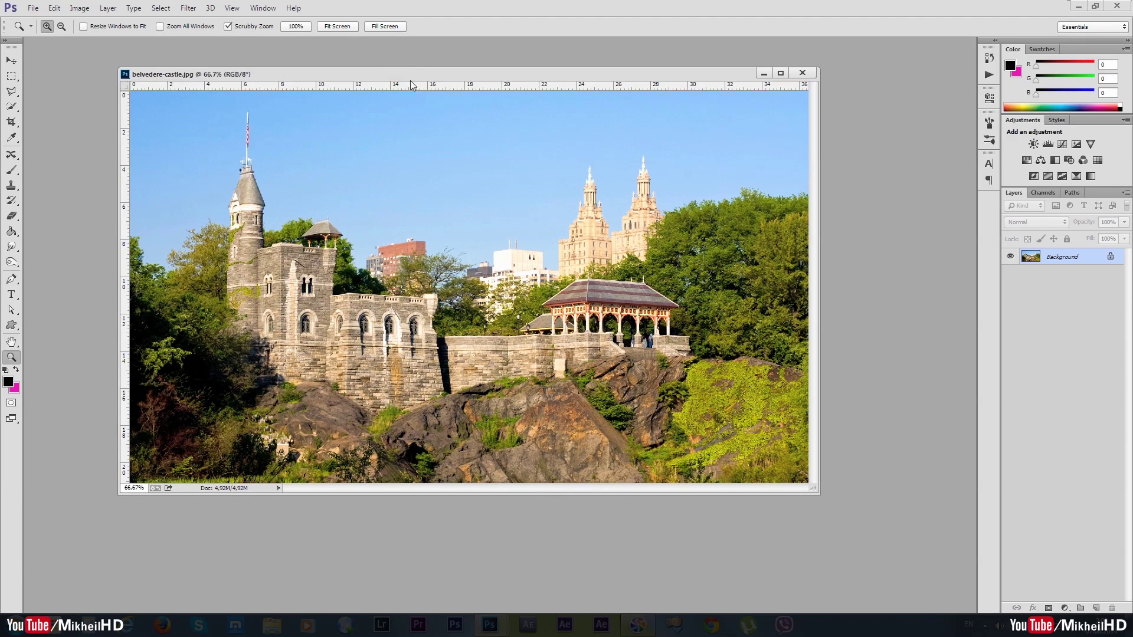
drag(815, 492, 921, 579)
- Reposition the floating photo window within the Photoshop workspace
drag(697, 76, 654, 67)
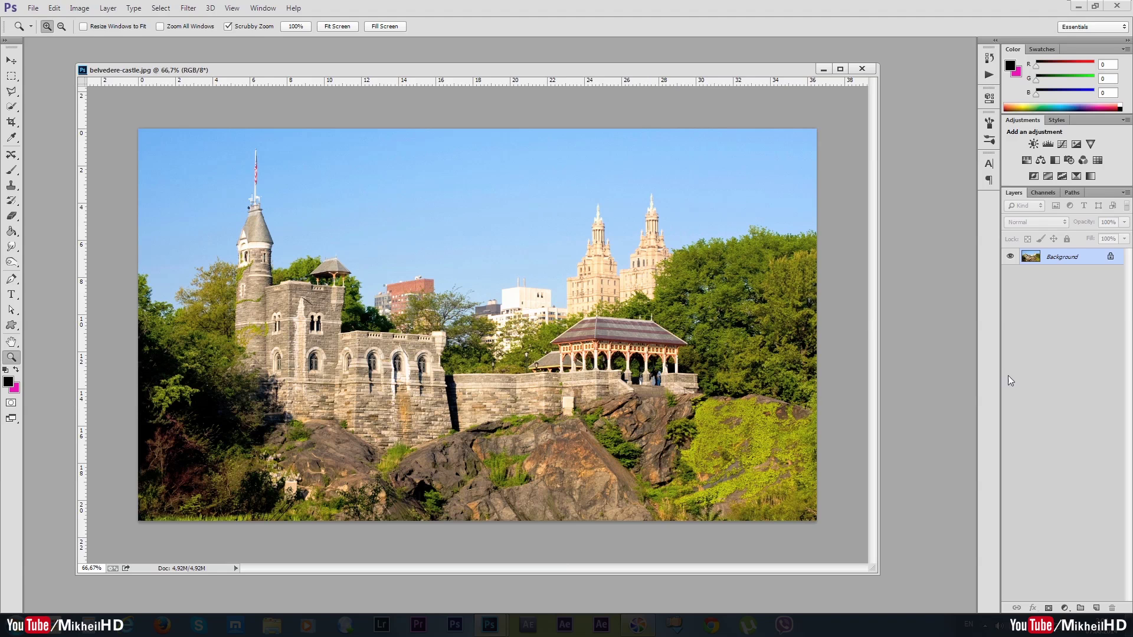
drag(554, 71, 578, 73)
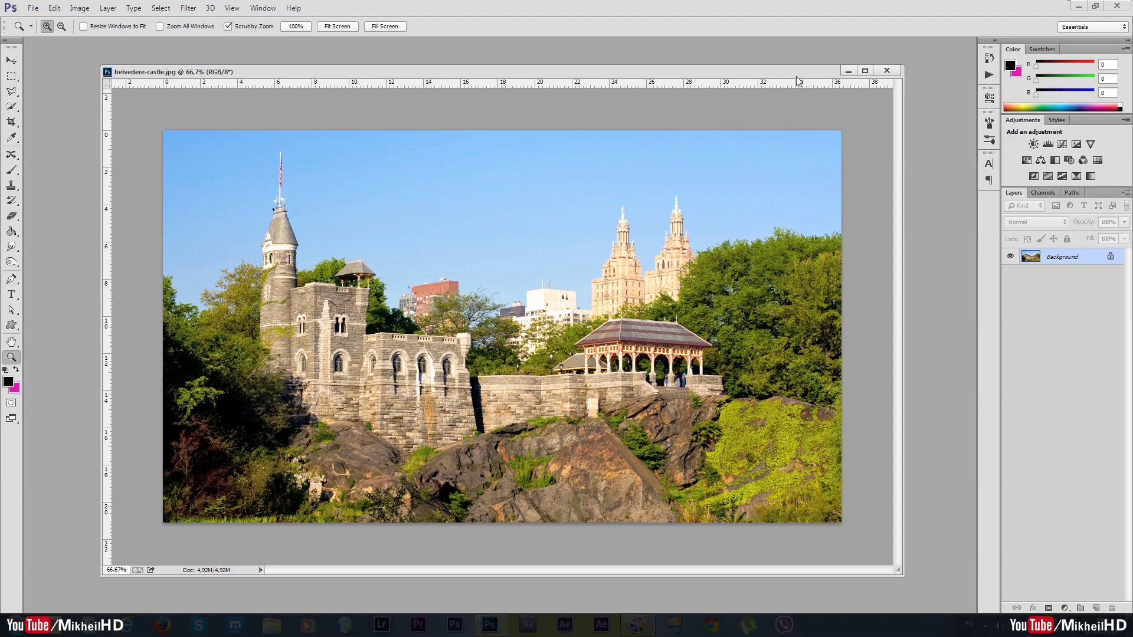
drag(799, 72, 767, 71)
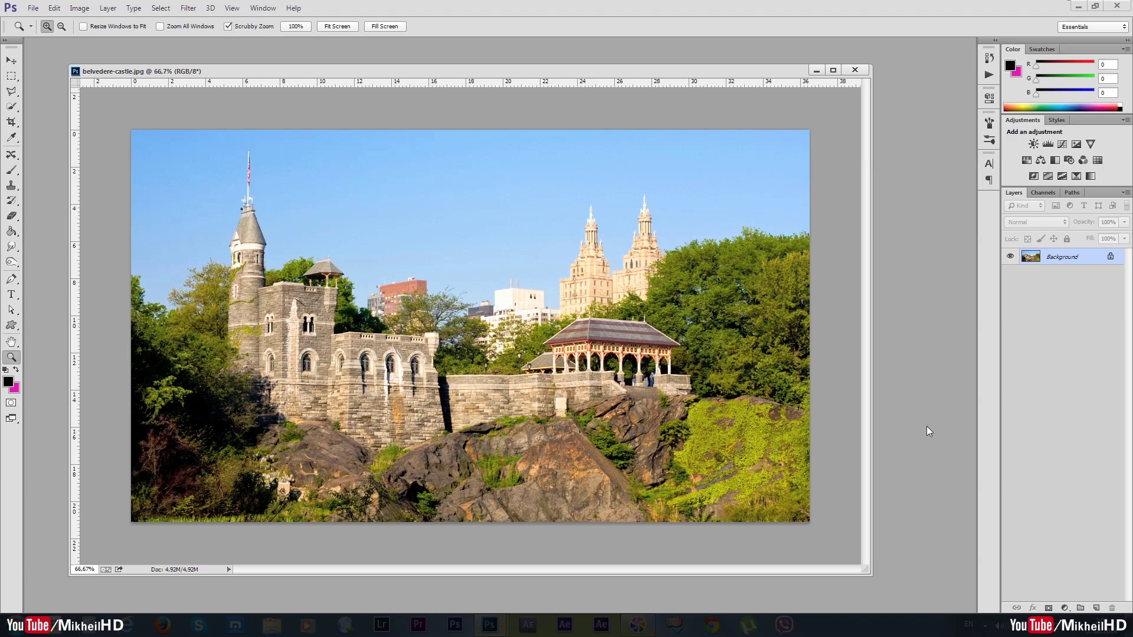
drag(609, 71, 614, 79)
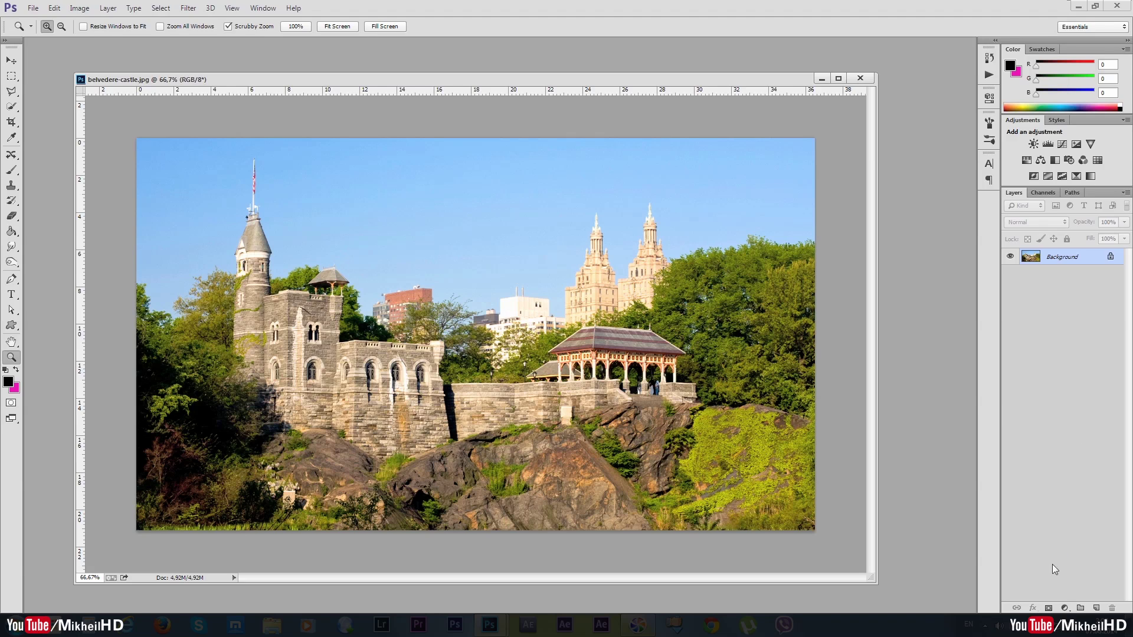
- Add a Hue/Saturation 1 adjustment layer above Background, try a hue shift, then set Lightness to 0
click(1065, 608)
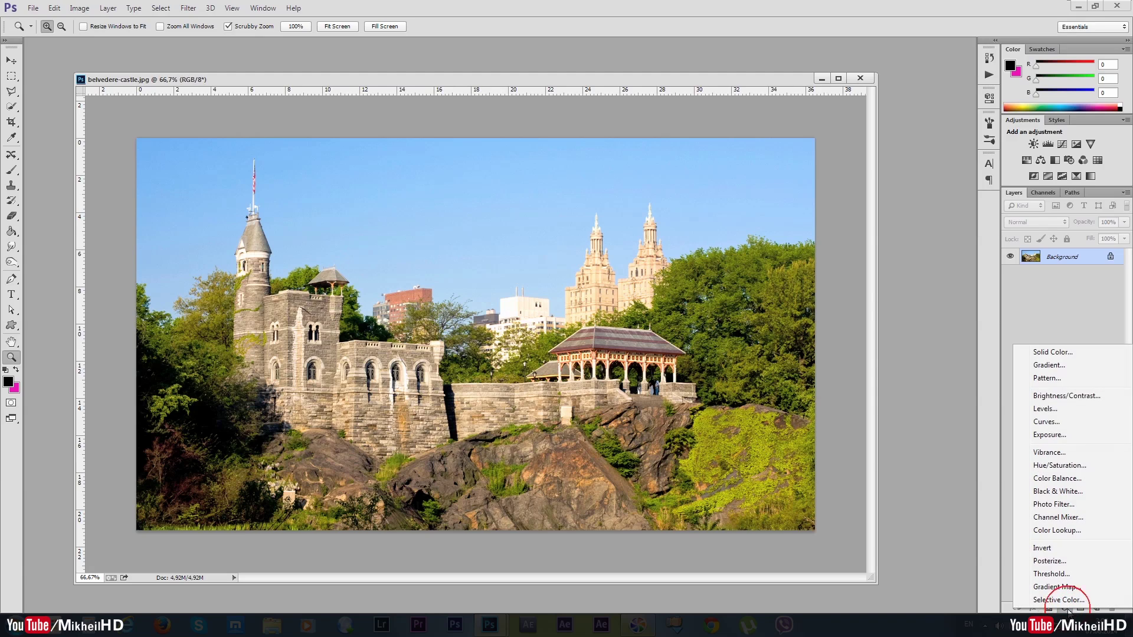
click(1054, 465)
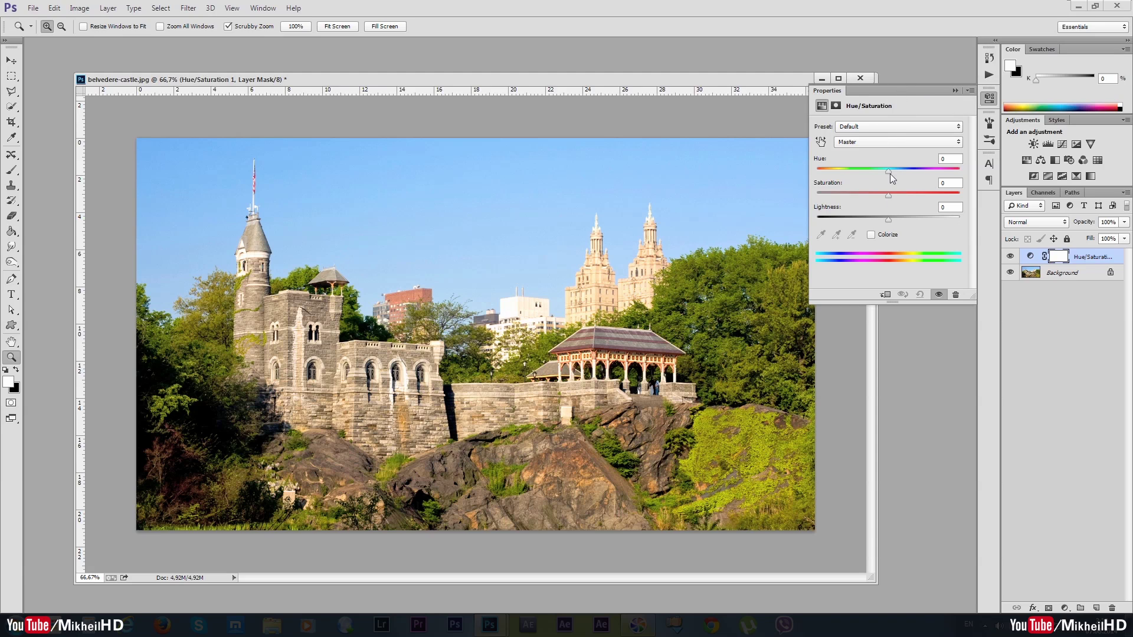
mouse_move(888, 172)
mouse_down()
mouse_move(950, 194)
mouse_move(884, 193)
mouse_move(876, 221)
mouse_move(859, 220)
mouse_move(927, 219)
mouse_move(909, 217)
mouse_up()
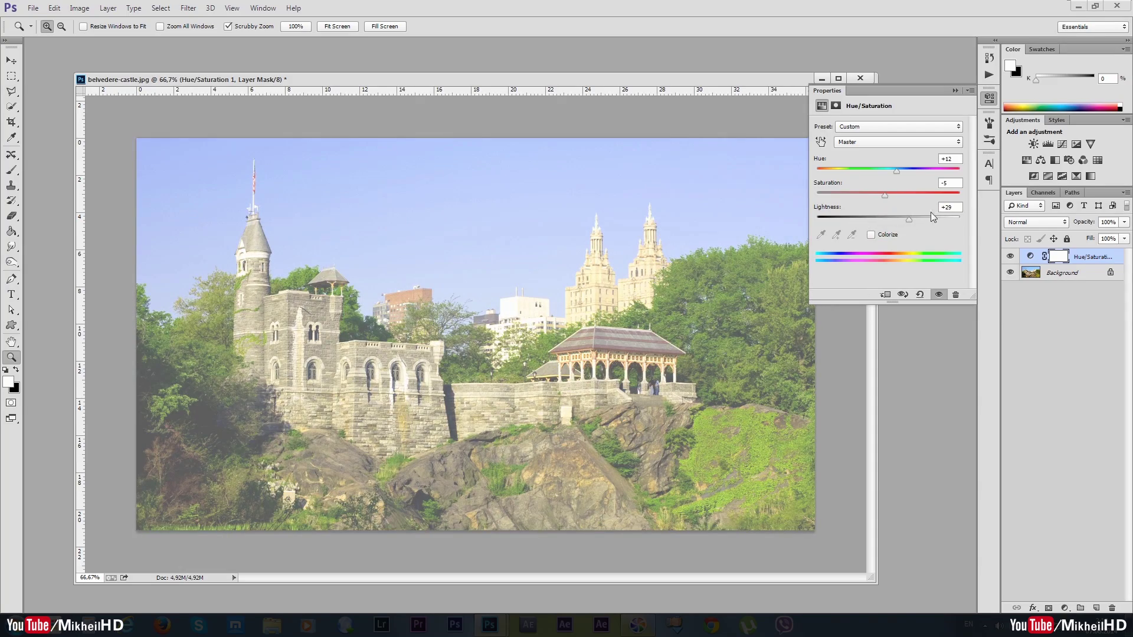
text(0)
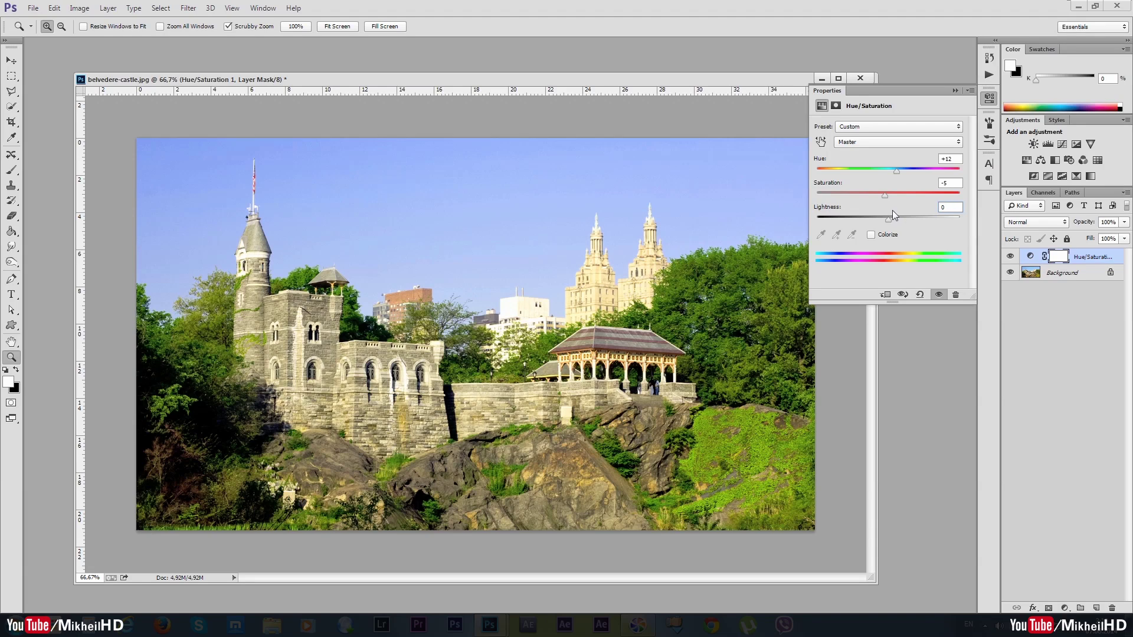
key(shift+Tab)
- Reset Hue to 0 and push Master Saturation up to +79 as a trial
text(0)
click(953, 157)
text(0)
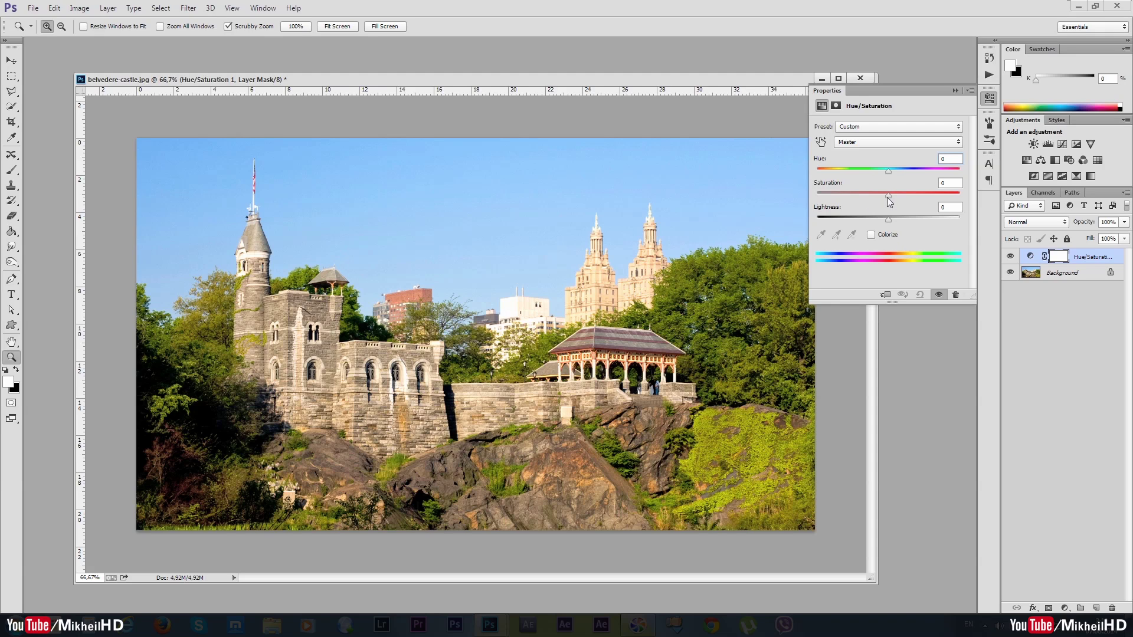
drag(888, 195, 923, 194)
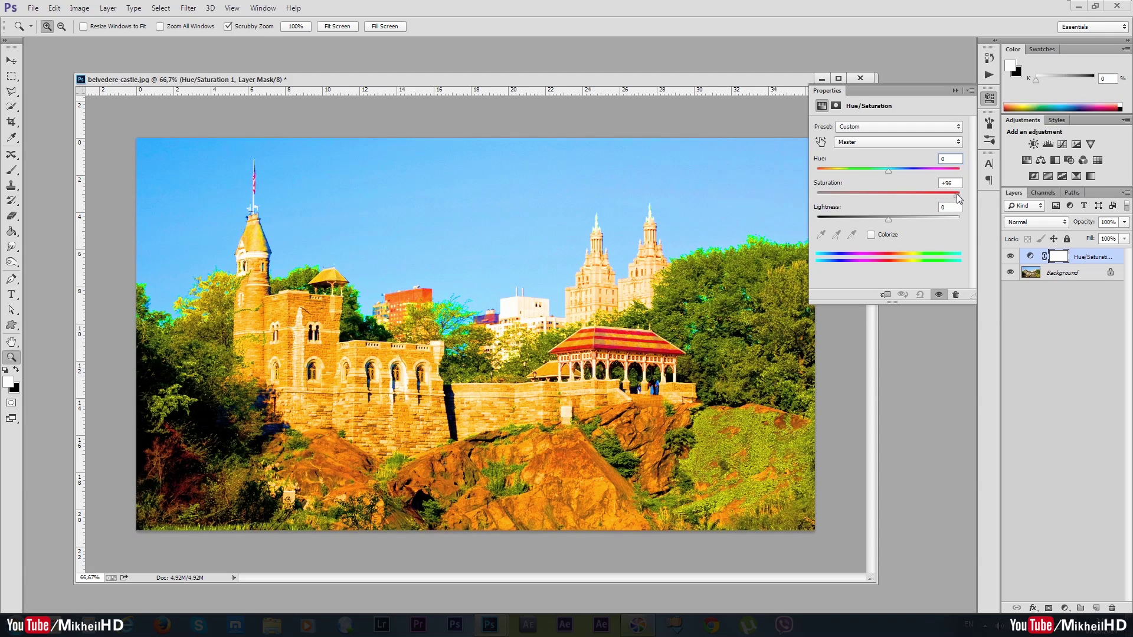
mouse_move(942, 197)
mouse_down()
mouse_move(921, 198)
mouse_move(944, 195)
mouse_up()
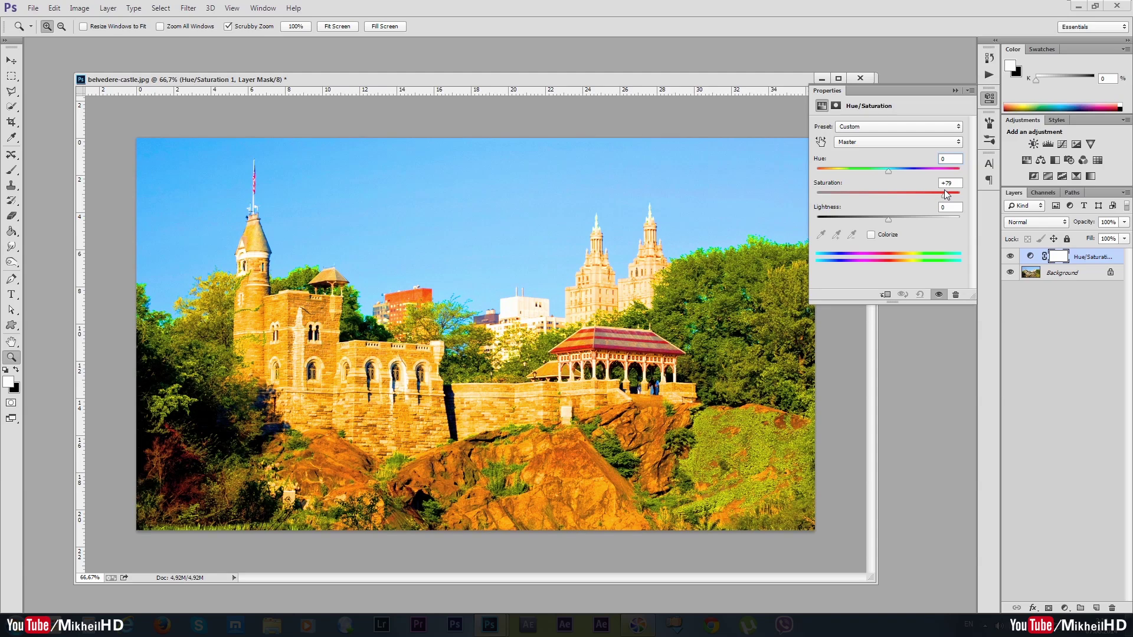
drag(944, 189, 944, 193)
- Return Master Saturation to 0 after a brief +8 trial and show the colour range list
click(936, 182)
text(0)
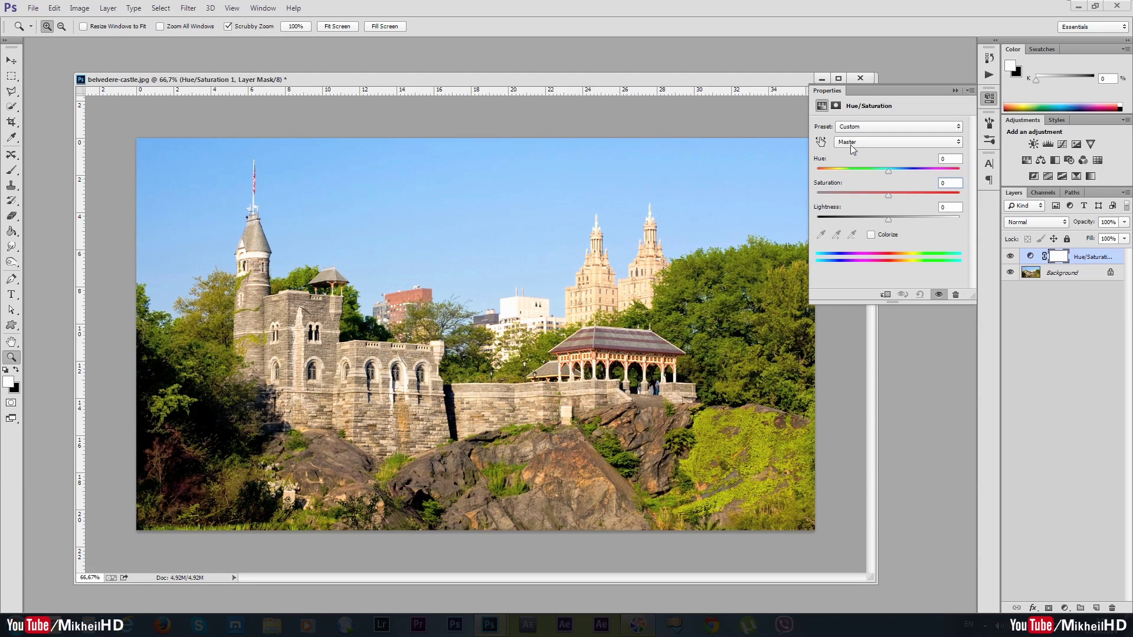
click(870, 145)
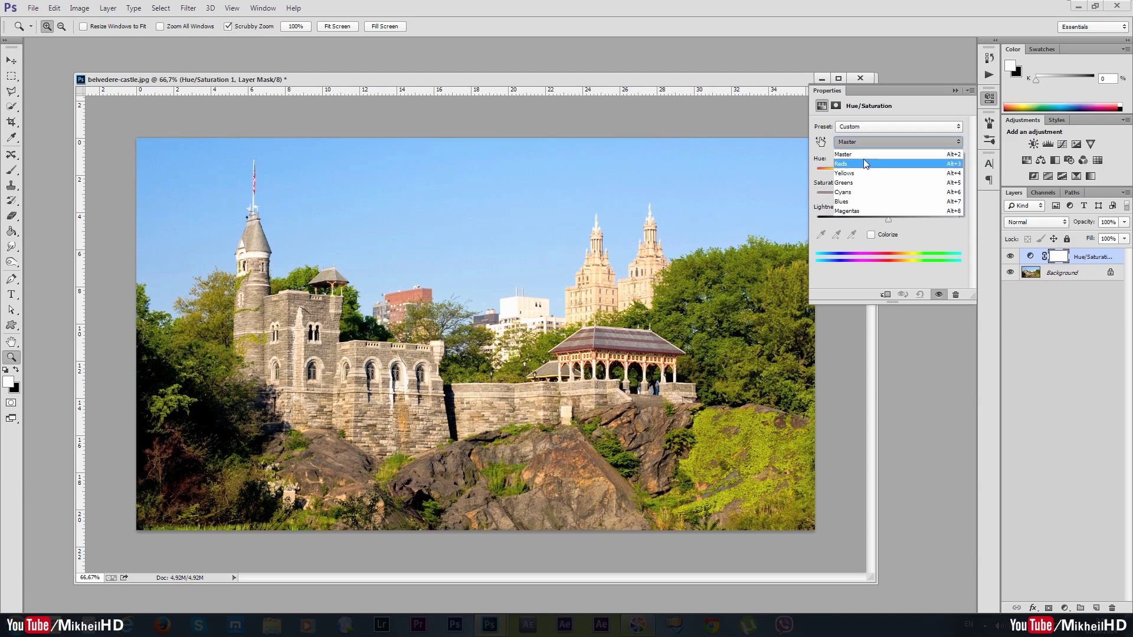
click(862, 139)
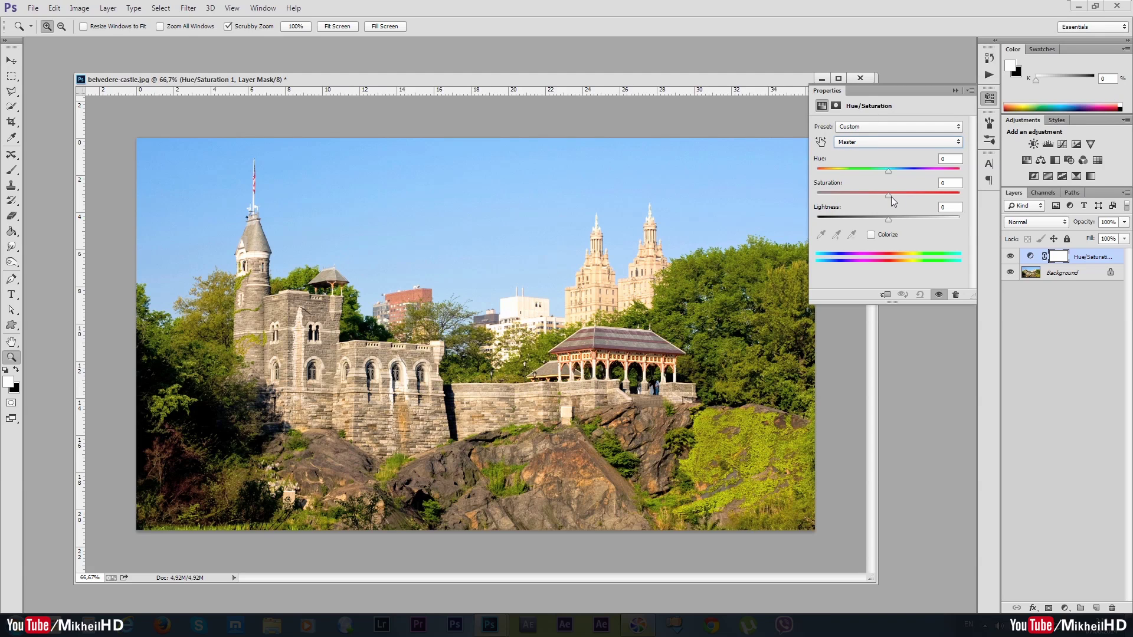
click(921, 193)
click(957, 183)
text(0)
click(876, 143)
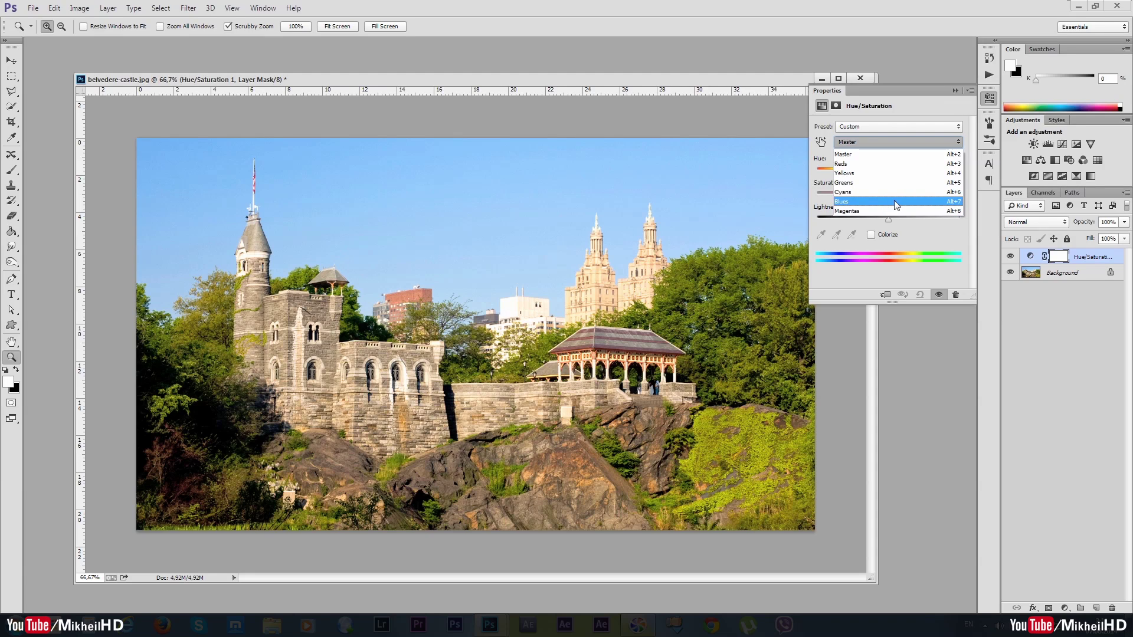
- Select Greens, fit its range sliders to the foliage, and set Hue to +77
click(849, 182)
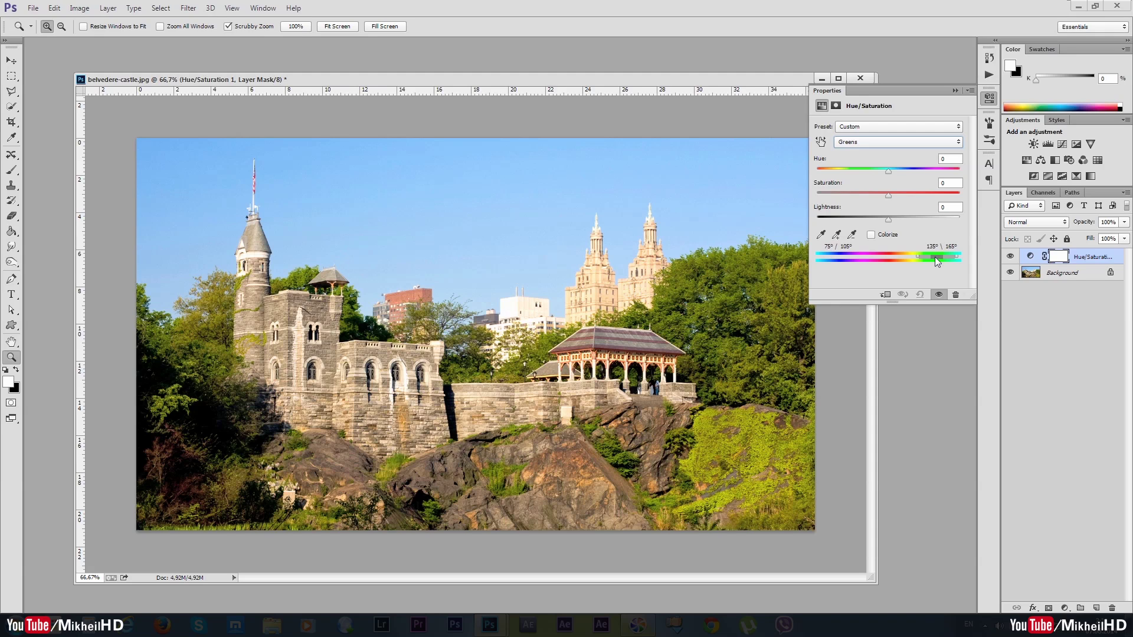
mouse_move(938, 256)
mouse_down()
mouse_move(888, 253)
mouse_move(937, 252)
mouse_up()
drag(888, 172, 922, 176)
drag(932, 260, 915, 255)
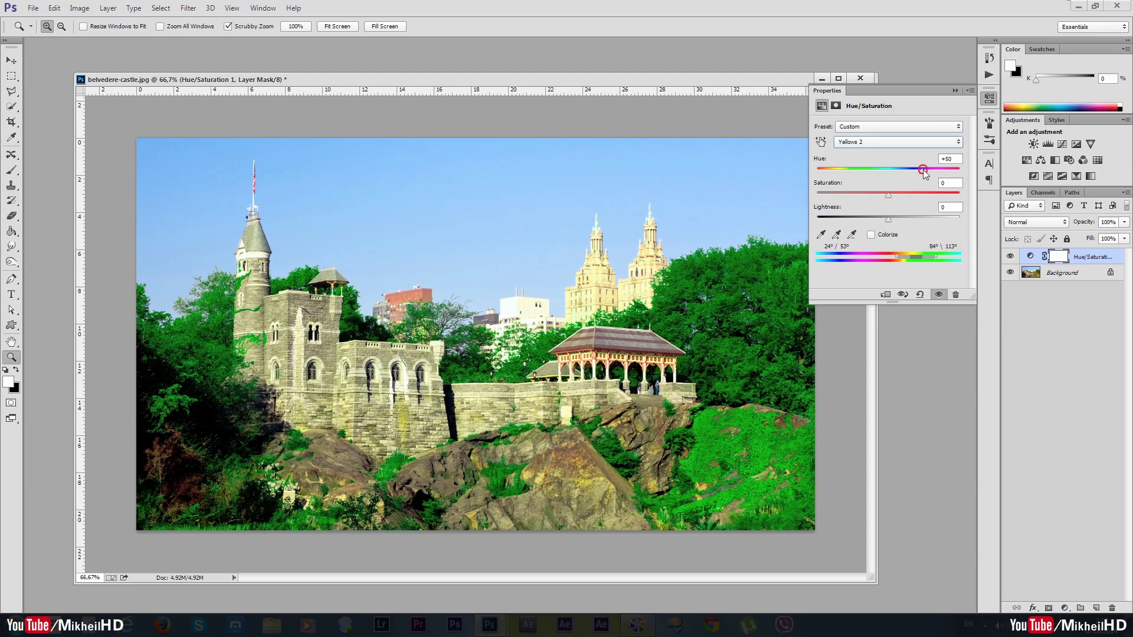
drag(922, 169, 937, 175)
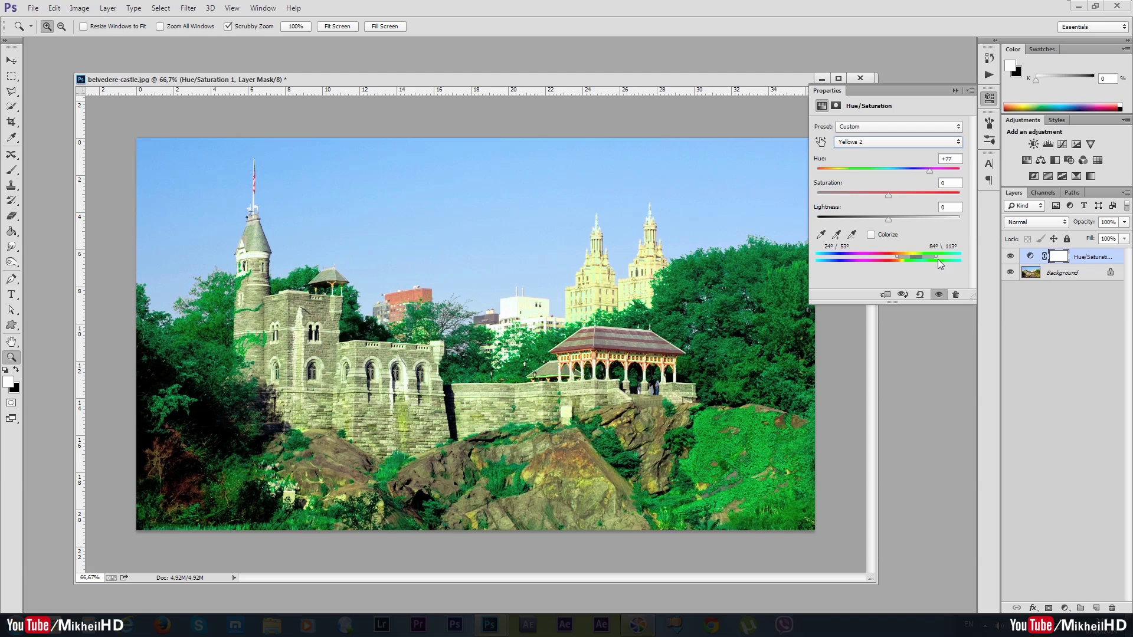
mouse_move(917, 254)
mouse_down()
mouse_move(904, 255)
mouse_move(923, 257)
mouse_up()
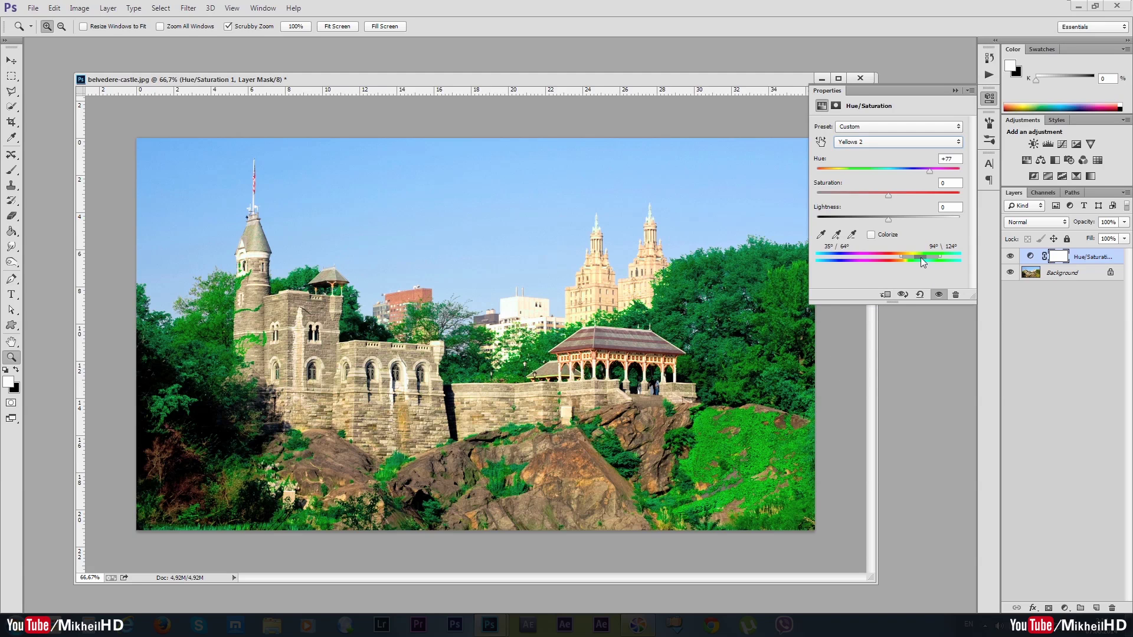
drag(920, 256, 915, 256)
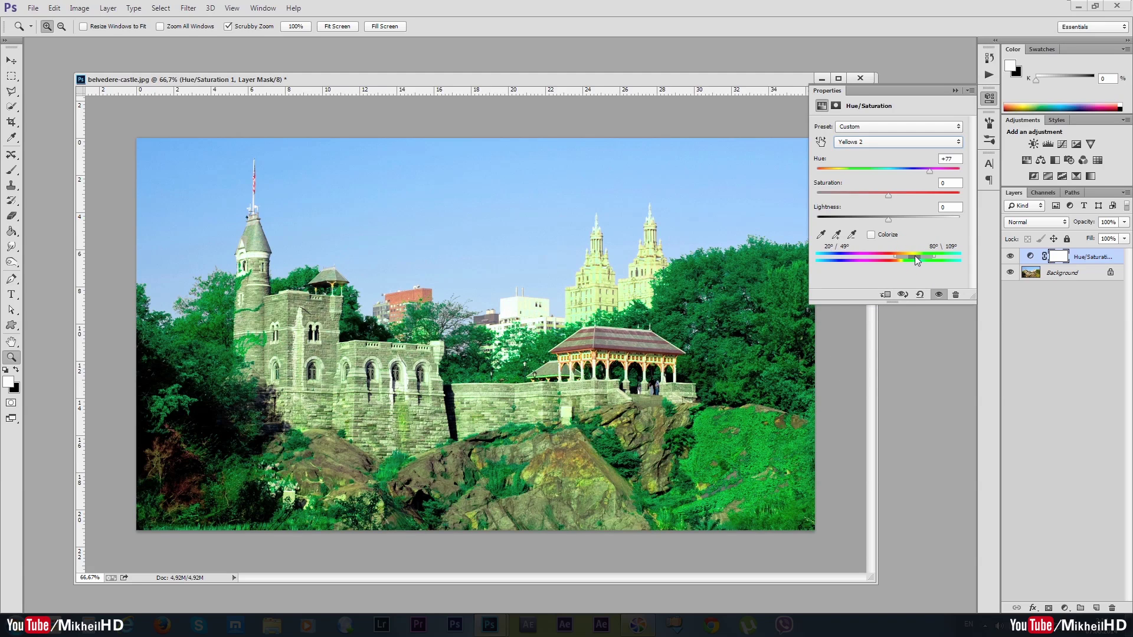
drag(916, 261, 927, 259)
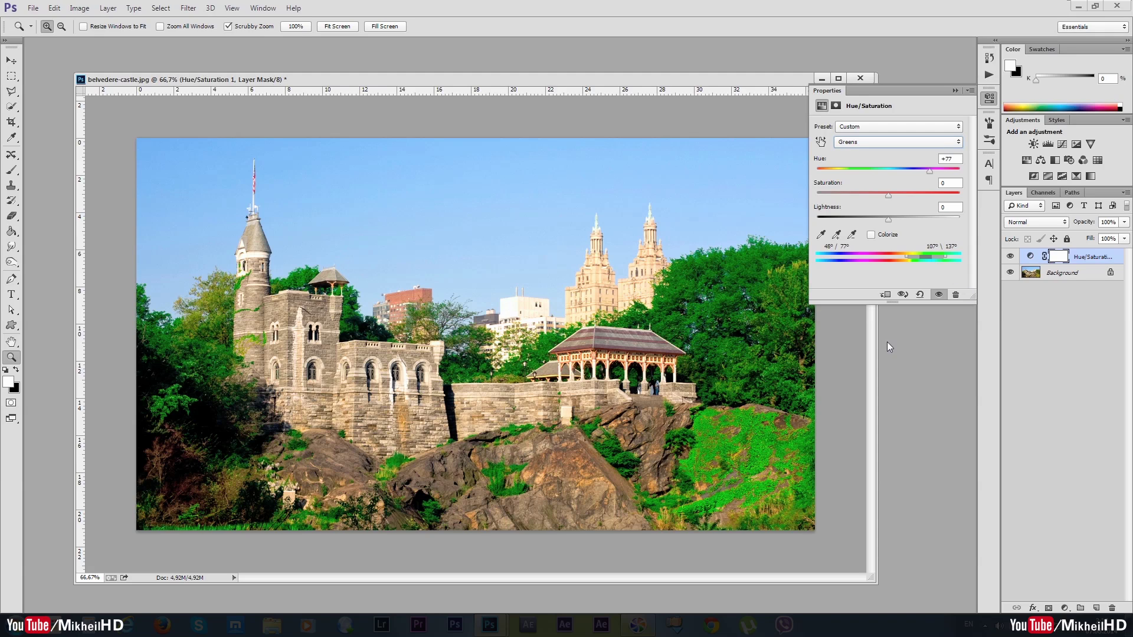
- Raise Greens Saturation to +85 and readjust Greens Hue to +70
click(889, 194)
drag(939, 197, 950, 197)
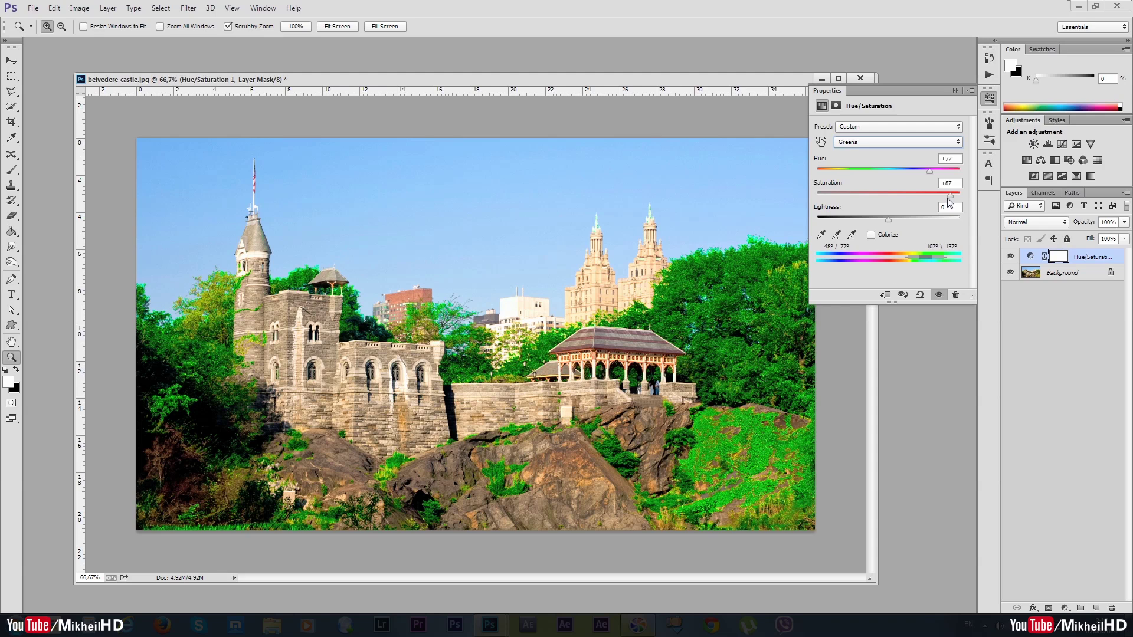
click(950, 197)
drag(930, 171, 837, 182)
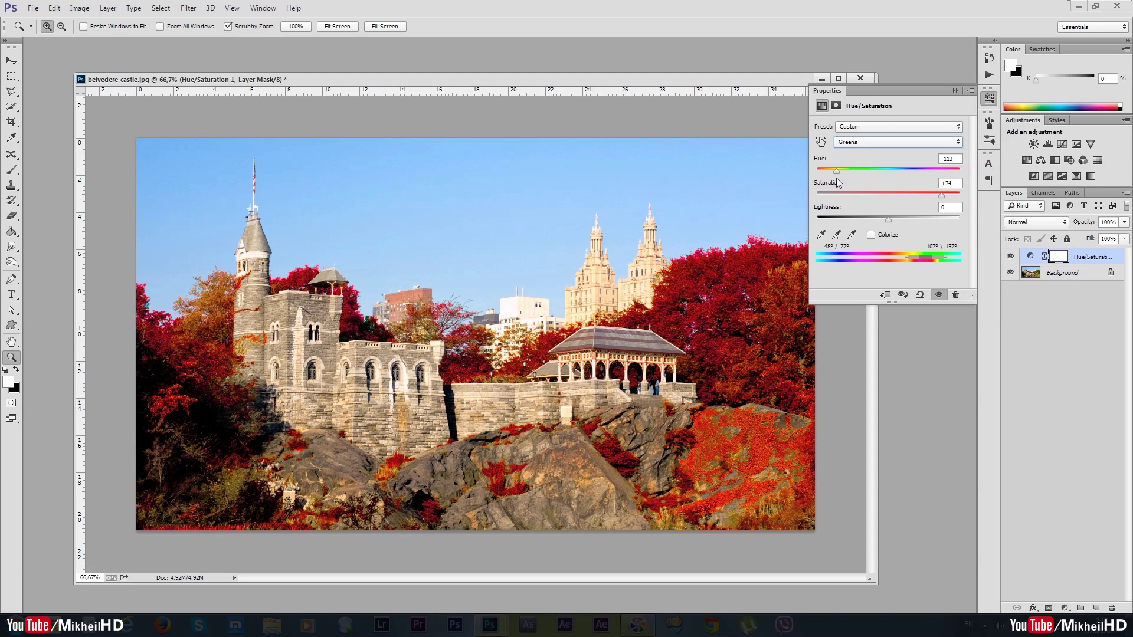
mouse_move(837, 179)
mouse_down()
mouse_move(954, 187)
mouse_move(929, 191)
mouse_up()
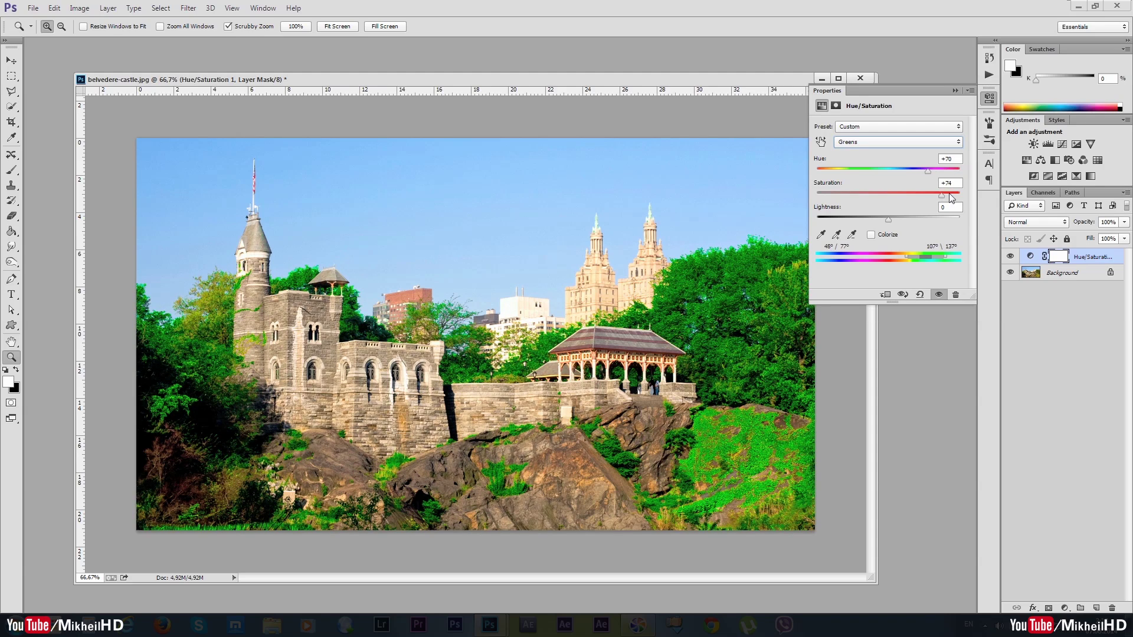
drag(943, 198, 951, 199)
- Select Reds, slide the range toward magentas, and tune Hue with Saturation +100 for the roof
click(861, 140)
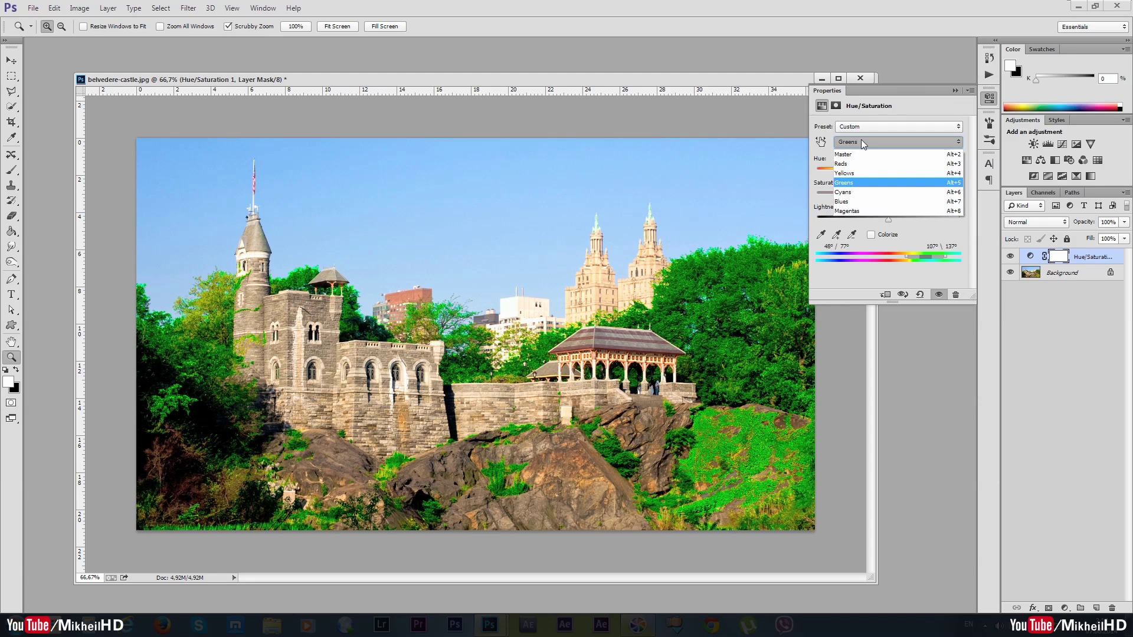
click(842, 164)
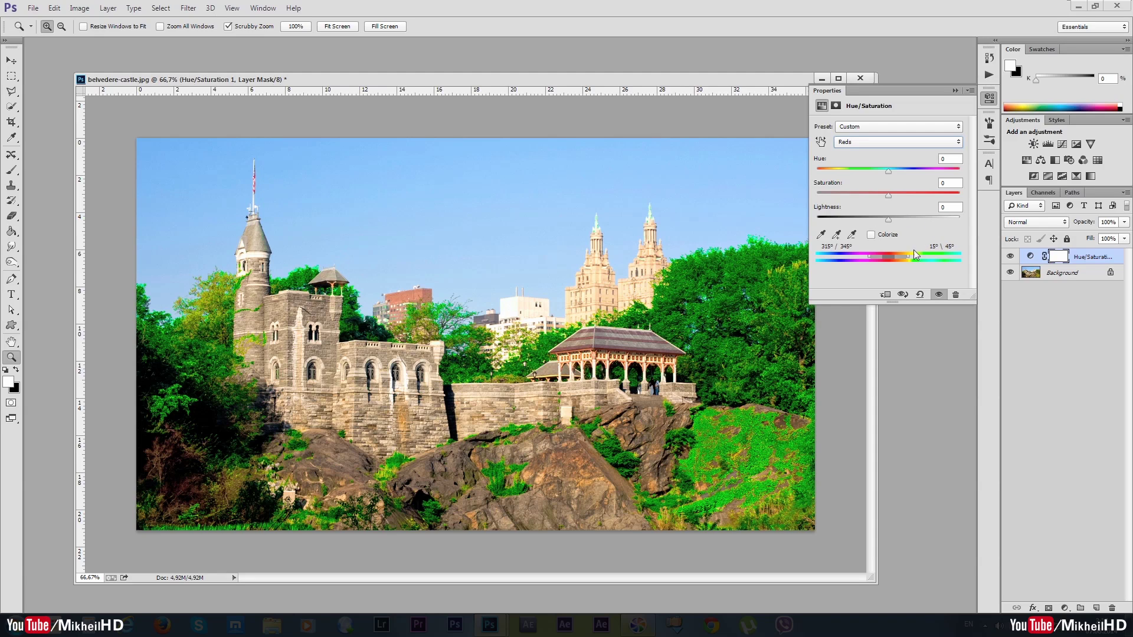
drag(888, 171, 921, 171)
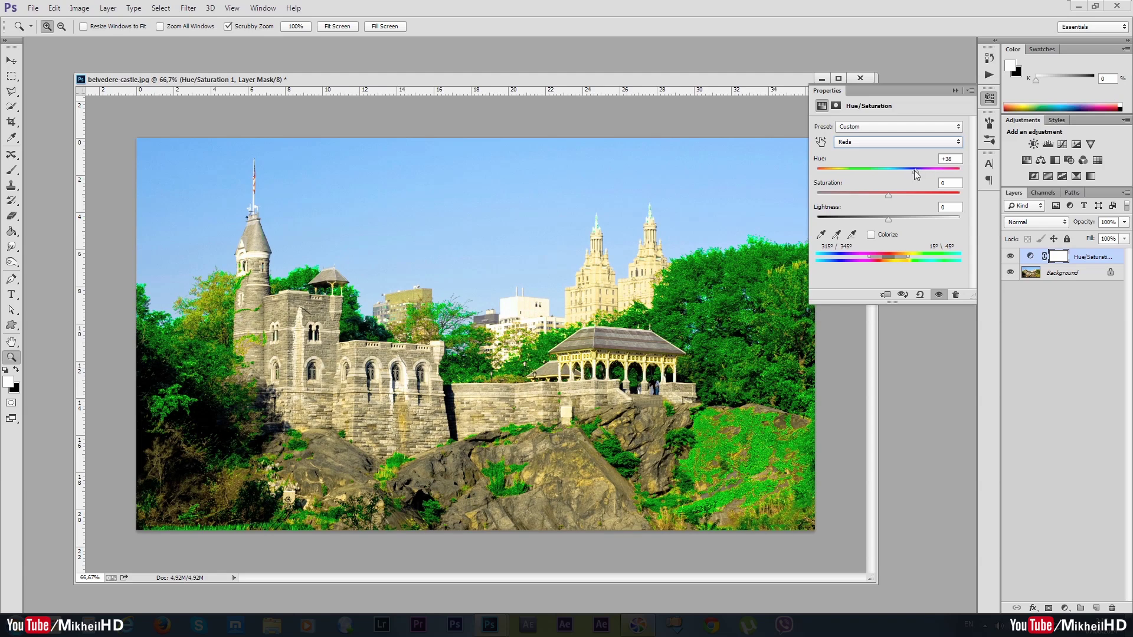
drag(918, 170, 922, 171)
mouse_move(894, 254)
mouse_down()
mouse_move(858, 264)
mouse_move(895, 262)
mouse_move(880, 257)
mouse_up()
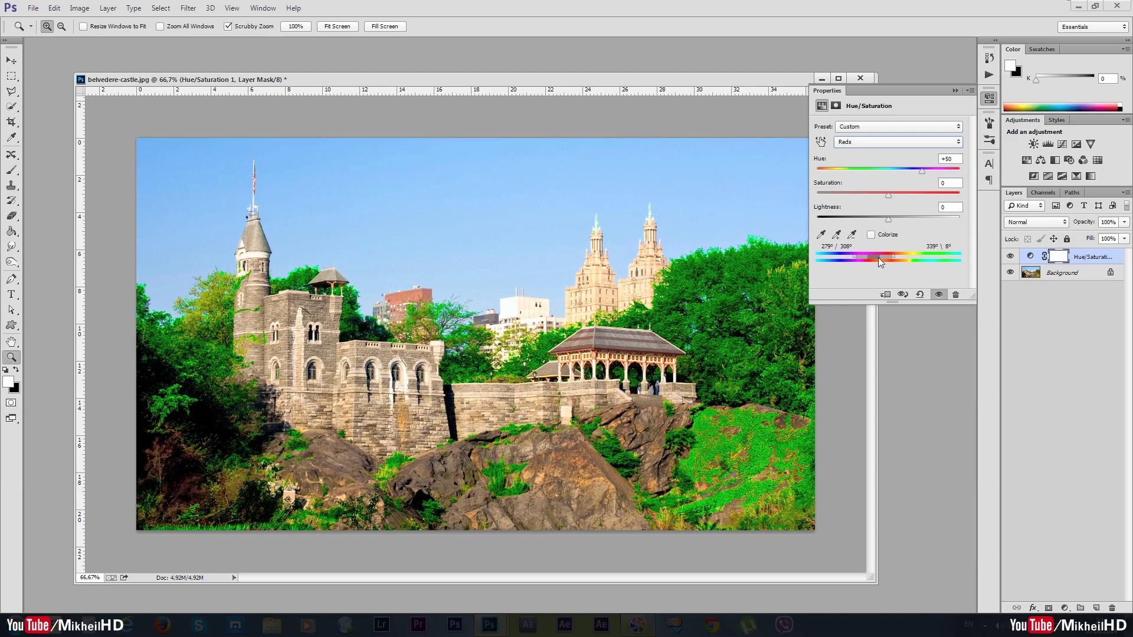
mouse_move(922, 170)
mouse_down()
mouse_move(908, 173)
mouse_move(925, 181)
mouse_move(907, 195)
mouse_move(975, 196)
mouse_up()
- Set the Magentas Hue to -3 so the pavilion roof turns strong red
drag(923, 172, 902, 172)
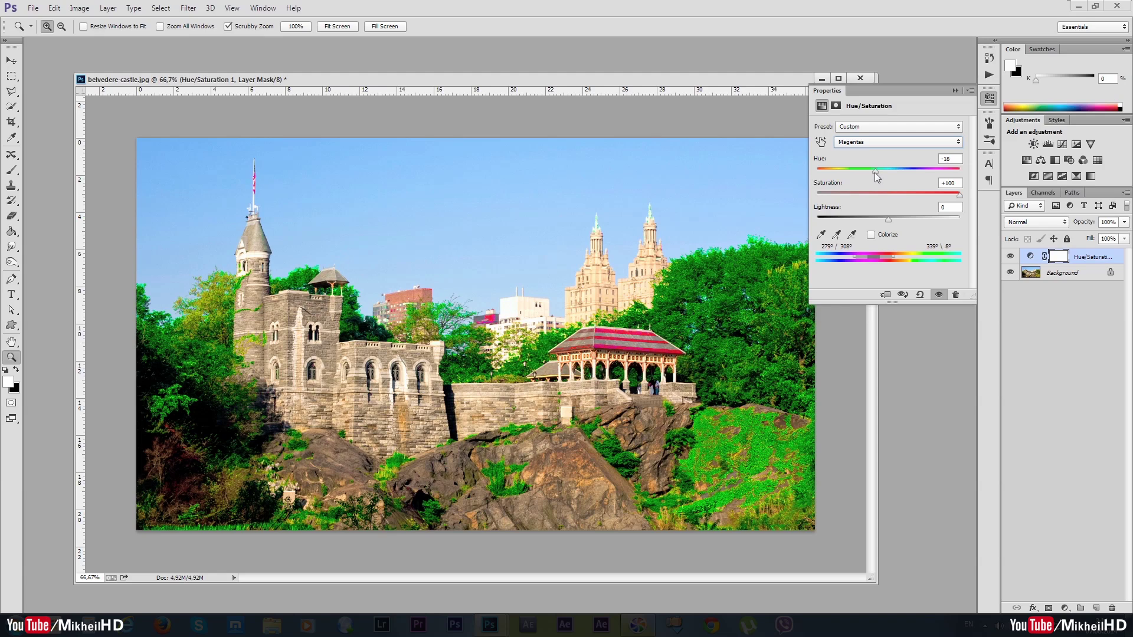
drag(874, 172, 892, 172)
- Select Blues, fit the range to the sky, and set Saturation +100 with Hue +1
click(880, 142)
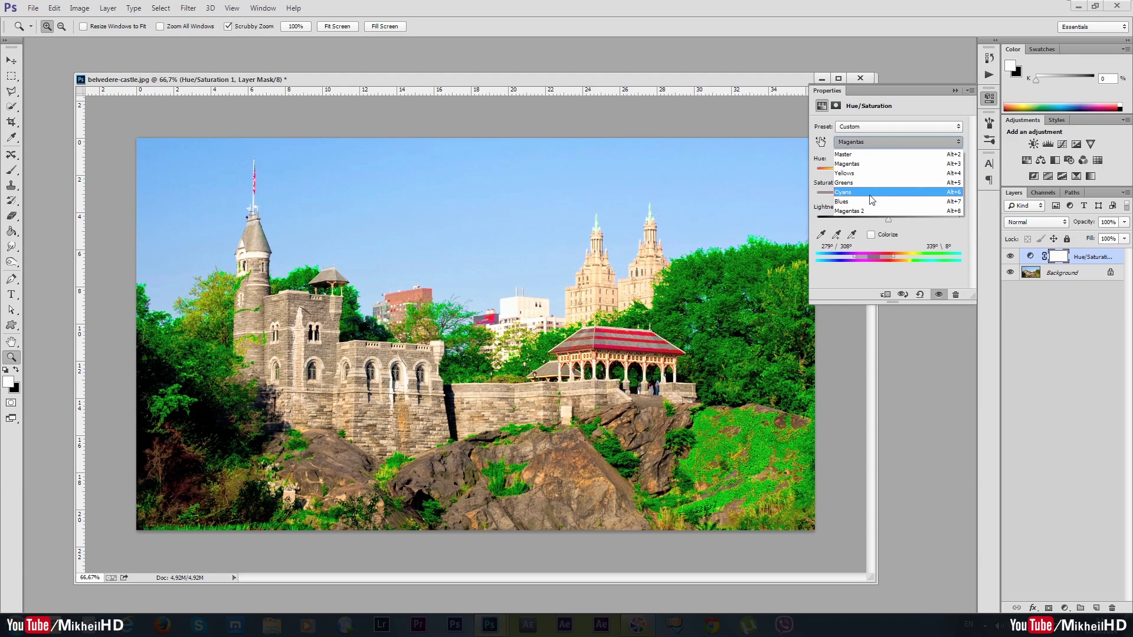
click(845, 202)
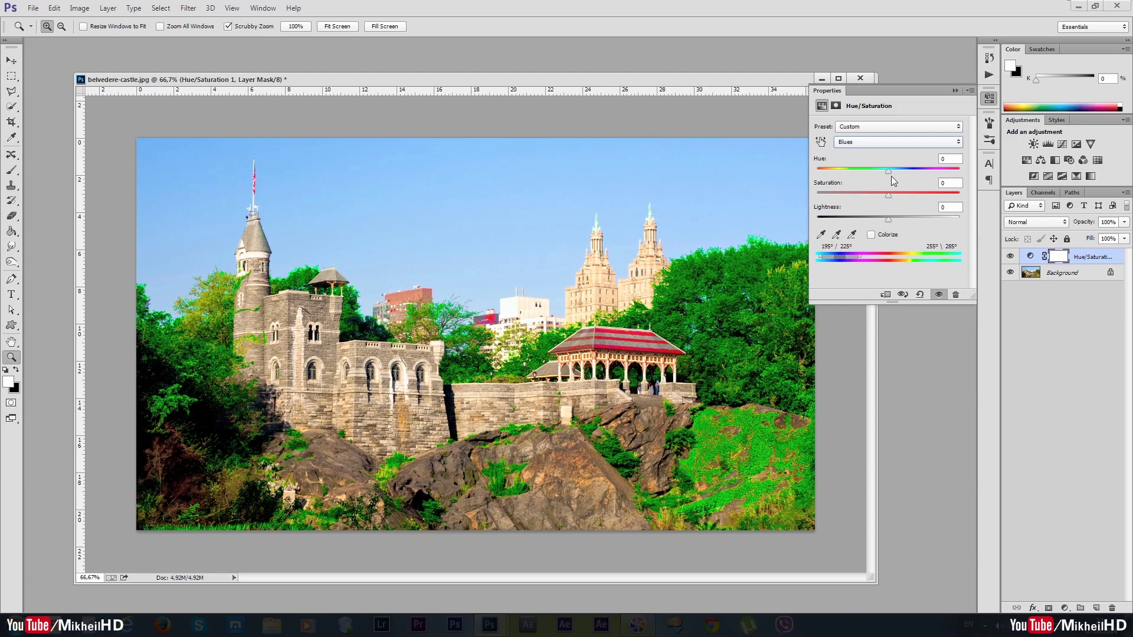
drag(889, 171, 922, 171)
mouse_move(848, 256)
mouse_down()
mouse_move(833, 256)
mouse_move(850, 260)
mouse_up()
mouse_move(889, 199)
mouse_down()
mouse_move(962, 196)
mouse_move(912, 170)
mouse_move(888, 173)
mouse_move(938, 172)
mouse_move(913, 181)
mouse_up()
drag(852, 258, 846, 256)
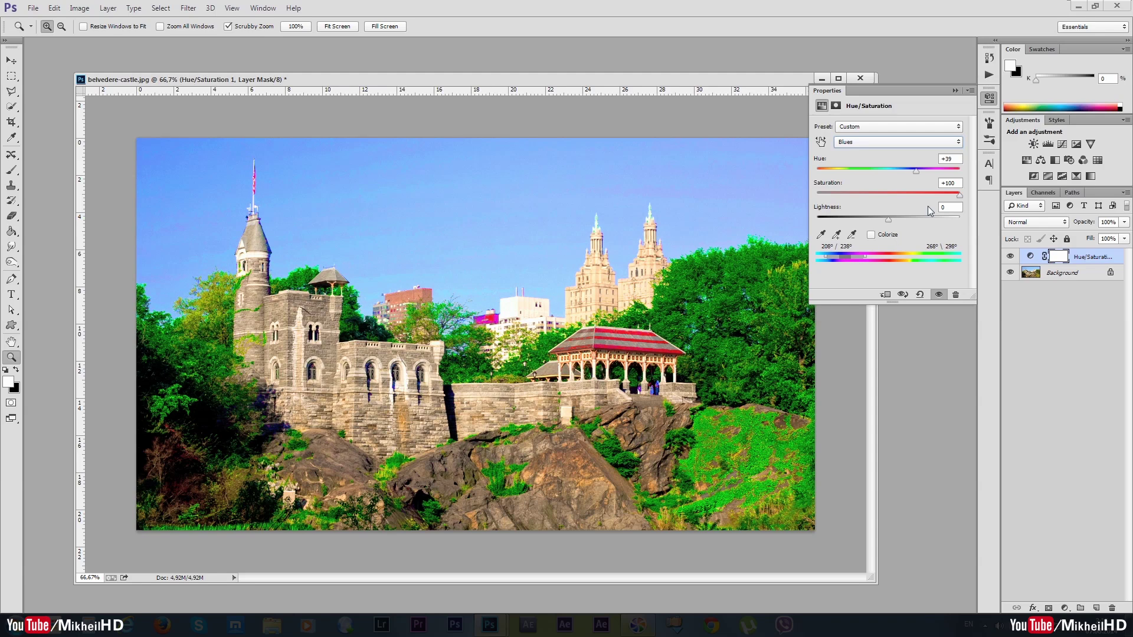
drag(913, 175, 901, 176)
- Collapse the Hue/Saturation Properties panel to view the finished colour-graded photo
click(970, 195)
click(956, 91)
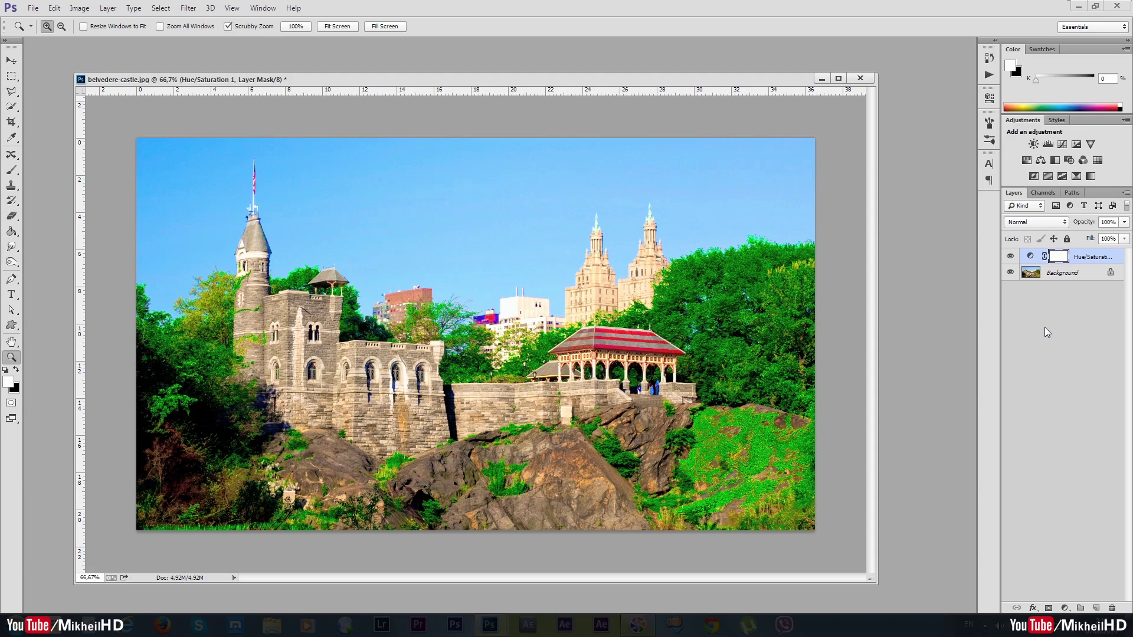